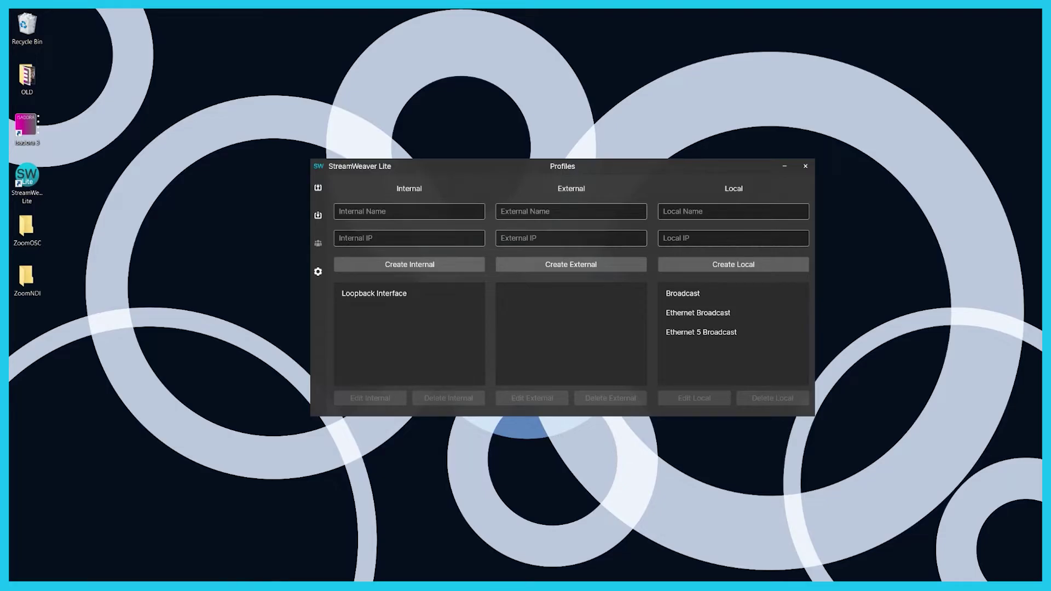
# Step: Switch from StreamWeaver Lite to the Isadora patch holding the OSC Multi Transmit actor
pyautogui.hotkey('alt', 'Tab')
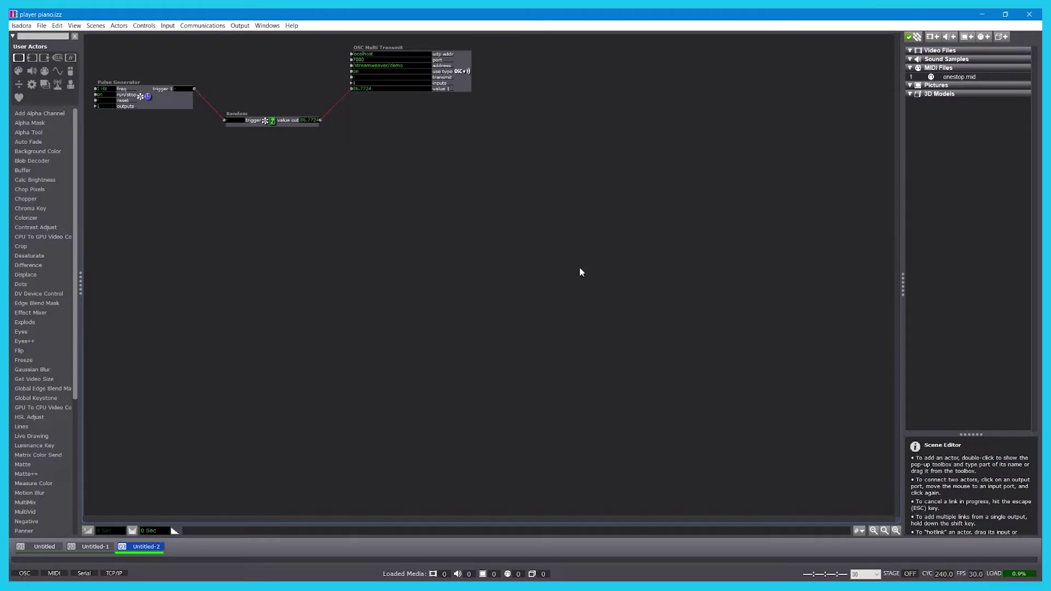
# Step: Link Pulse Generator's trigger output to OSC Multi Transmit's transmit input, then return to StreamWeaver Lite
pyautogui.click(195, 89)
pyautogui.click(352, 77)
pyautogui.moveTo(506, 239); pyautogui.dragTo(368, 220)
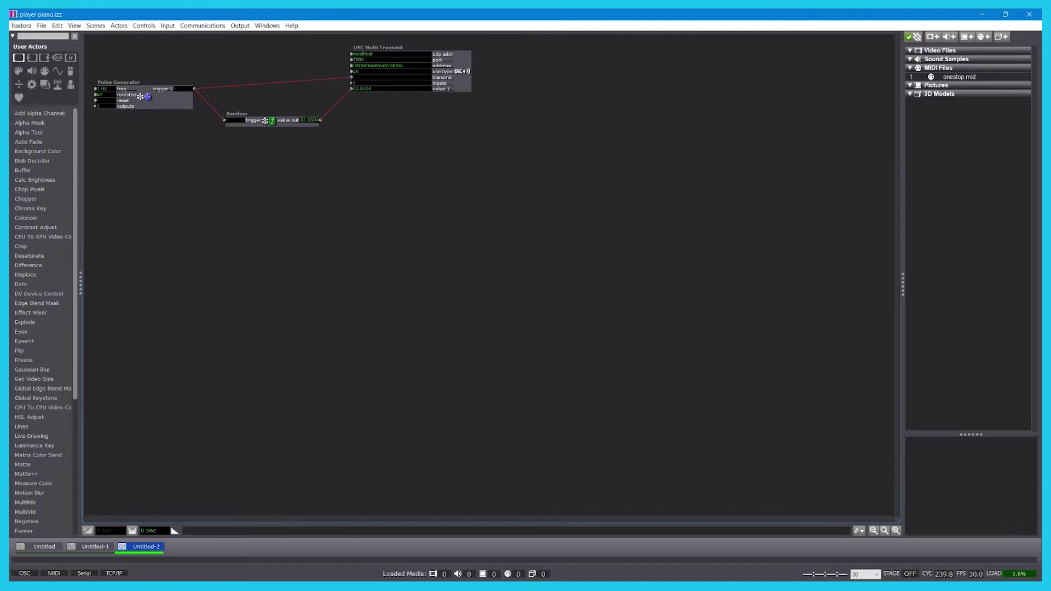
pyautogui.hotkey('alt', 'Tab')
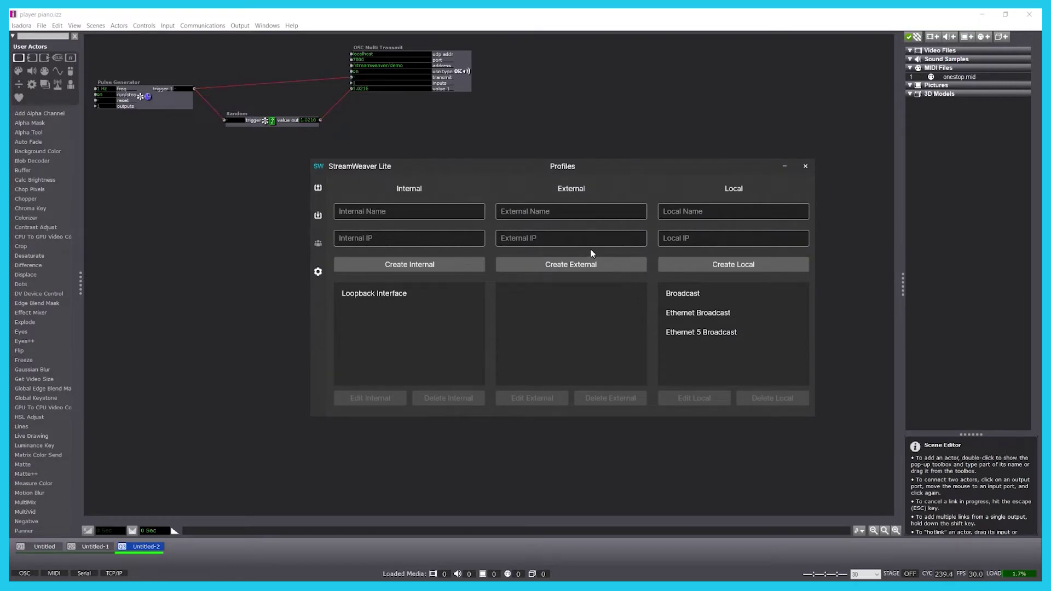
# Step: Create an external profile named for the remote user's network, using the remote computer's IP from Settings
pyautogui.click(585, 213)
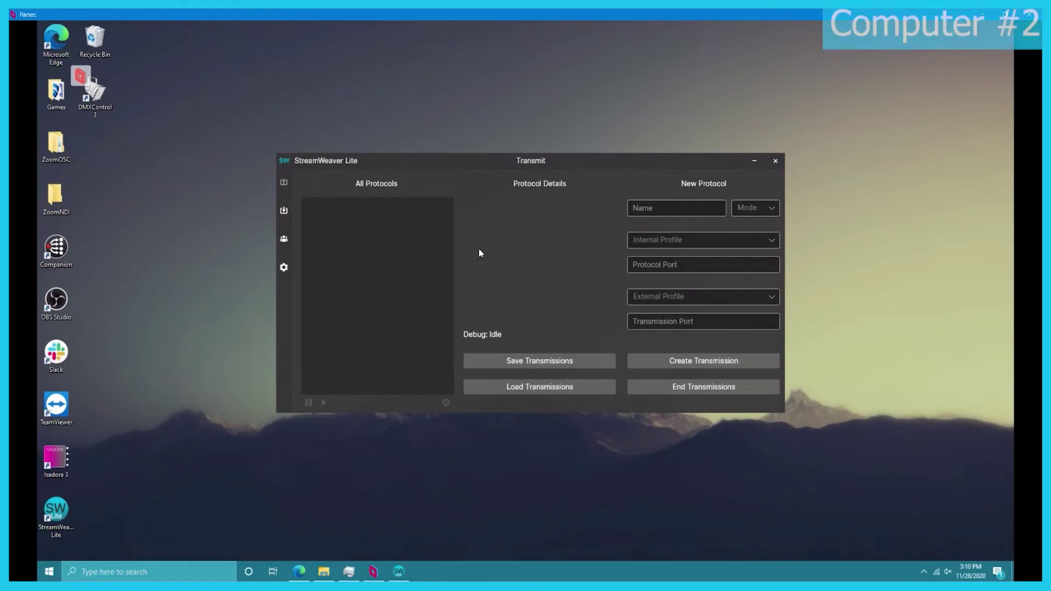
pyautogui.click(285, 268)
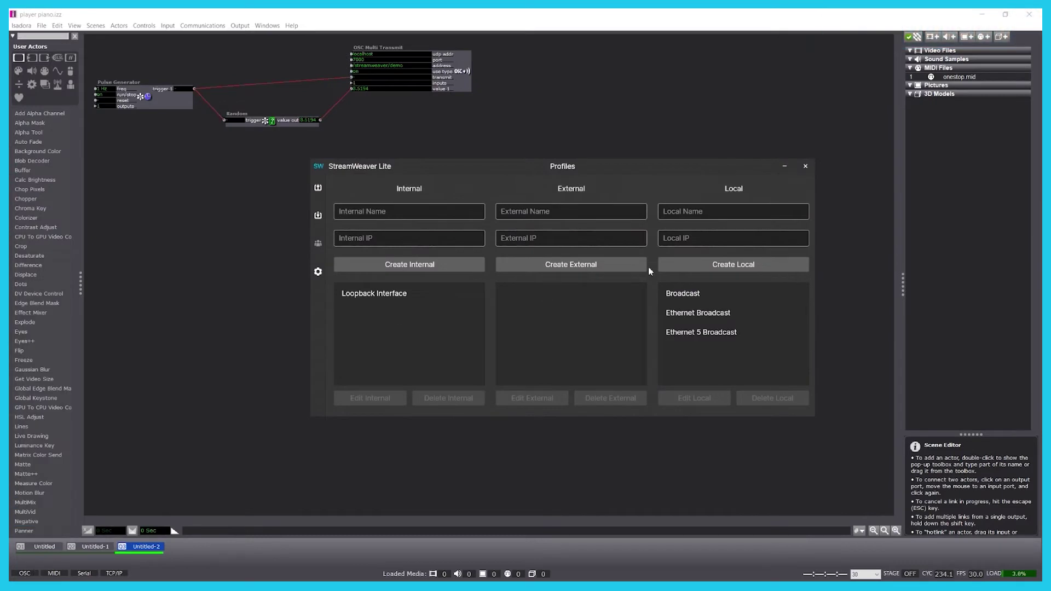
pyautogui.click(530, 242)
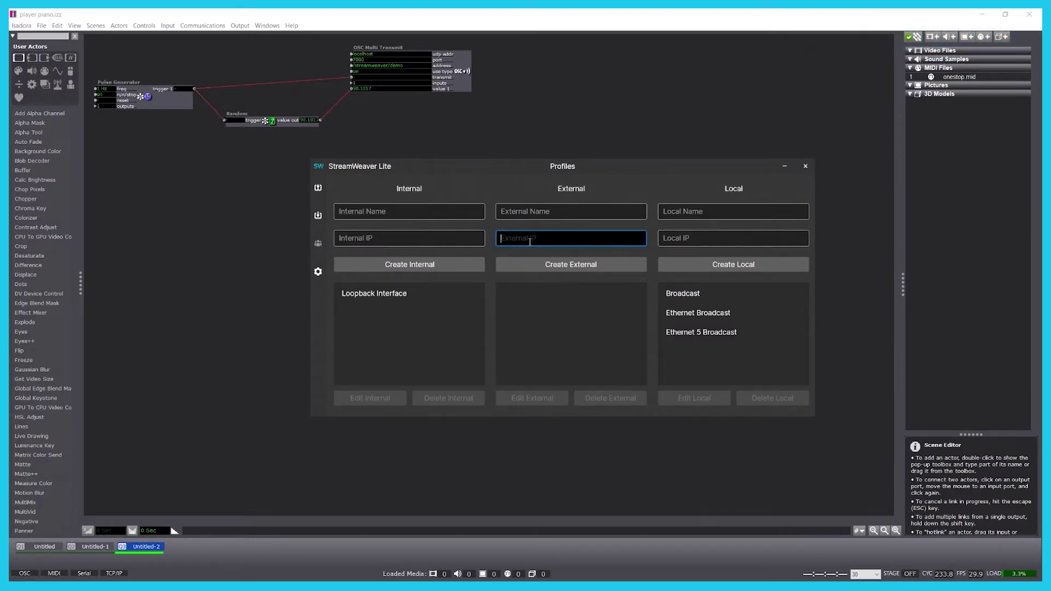
pyautogui.click(534, 217)
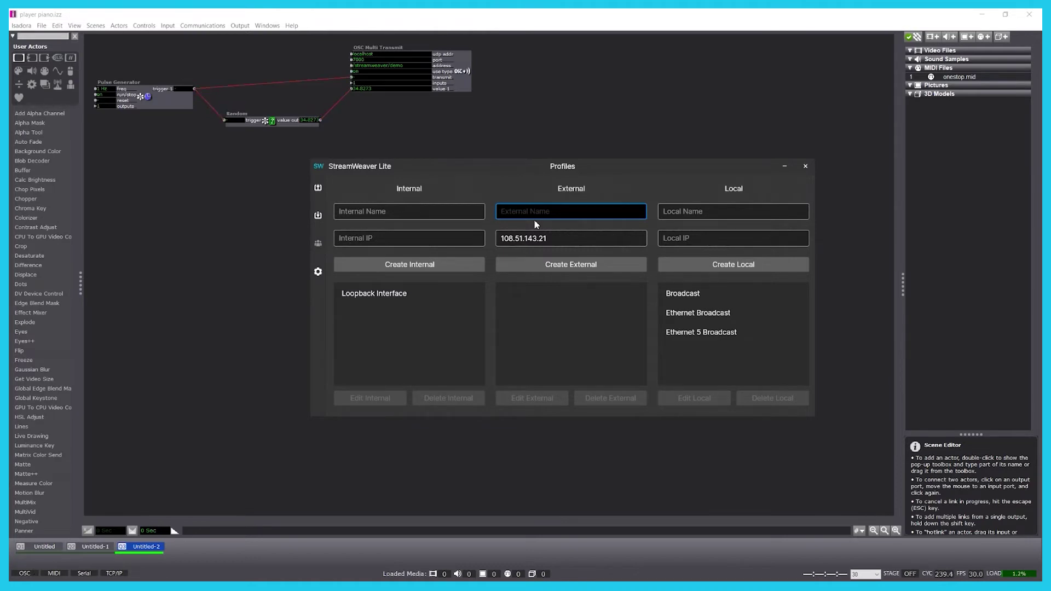
pyautogui.write("ack's Network")
pyautogui.click(608, 263)
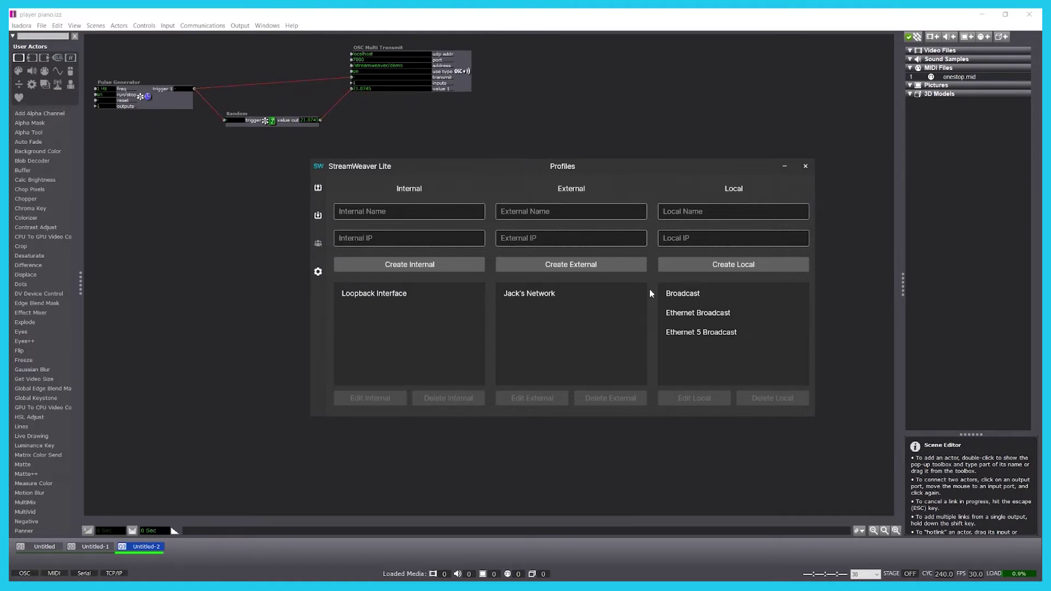
# Step: Start a new transmission named for the remote user, in OSC mode from Loopback Interface port 7000
pyautogui.click(318, 189)
pyautogui.click(694, 214)
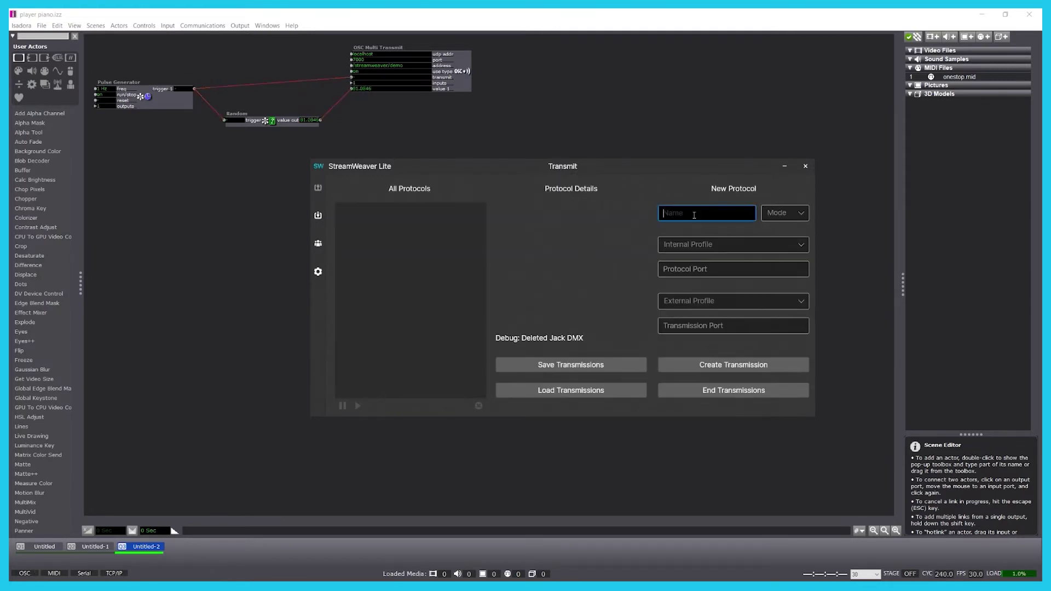
pyautogui.write('OSC to Jack')
pyautogui.click(801, 215)
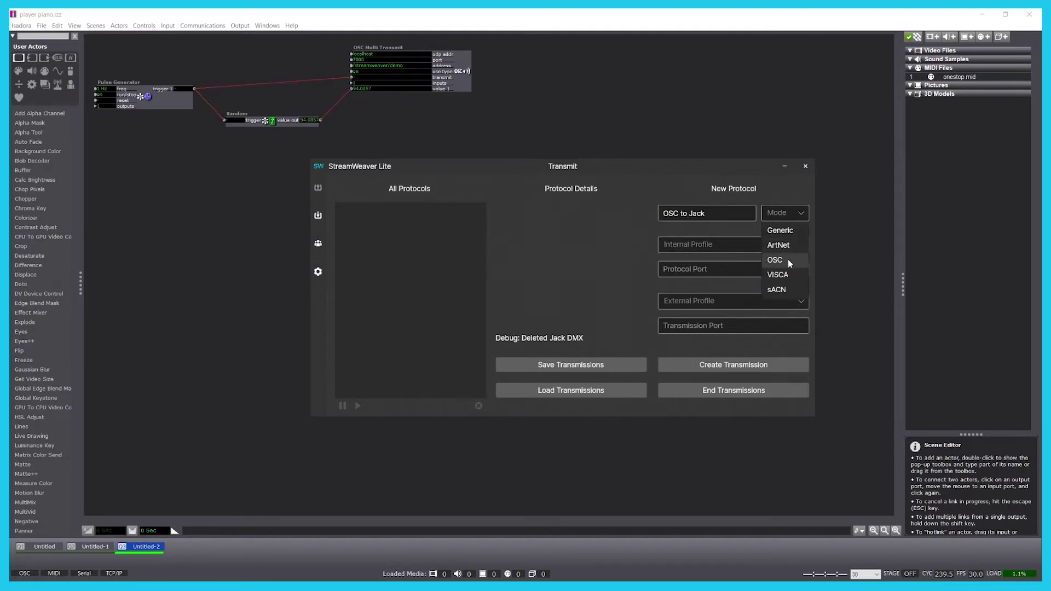
pyautogui.click(773, 262)
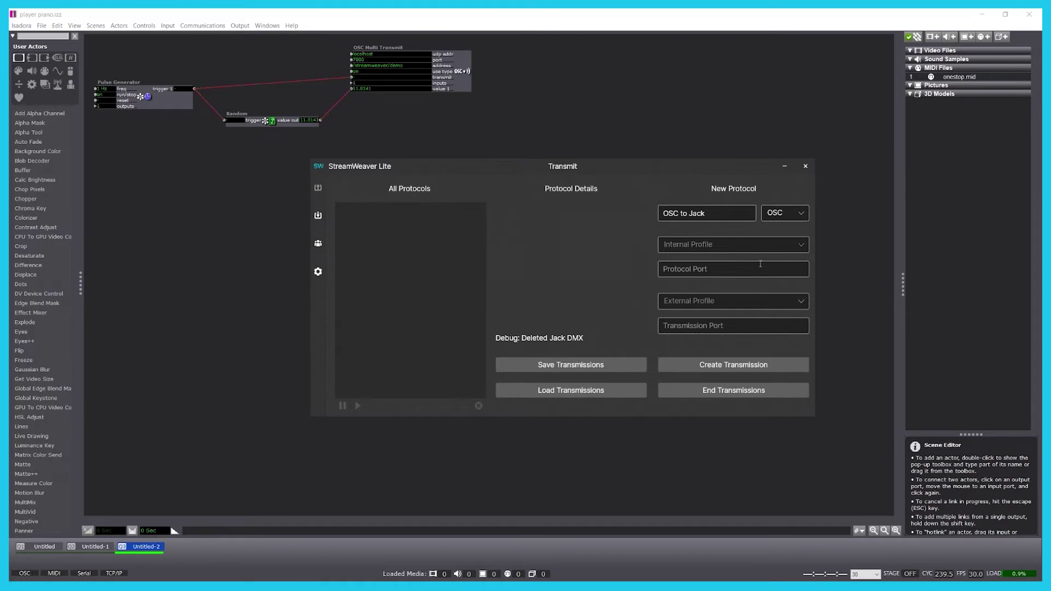
pyautogui.click(694, 244)
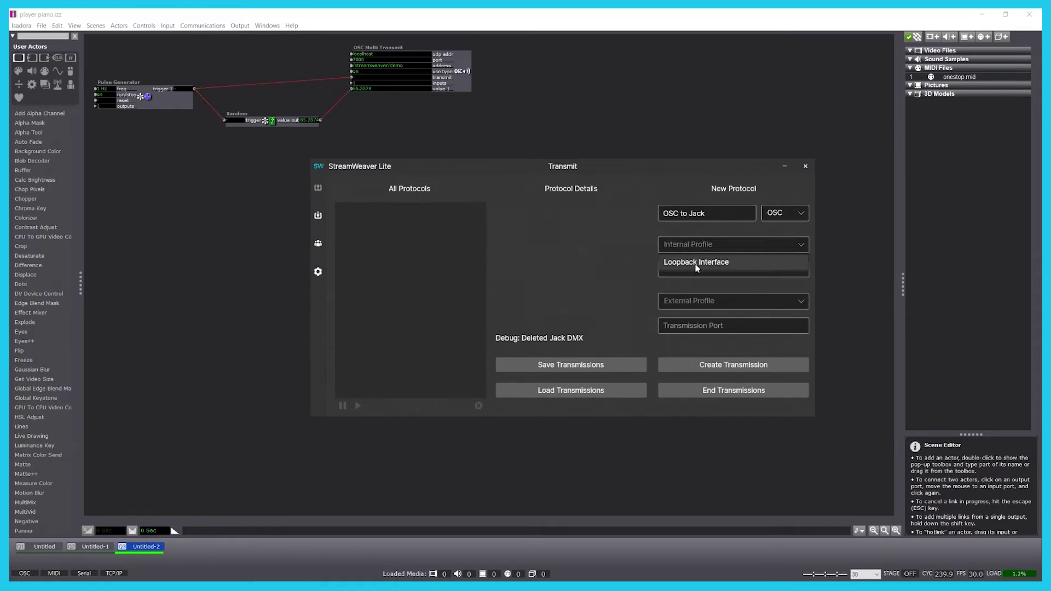
pyautogui.click(696, 263)
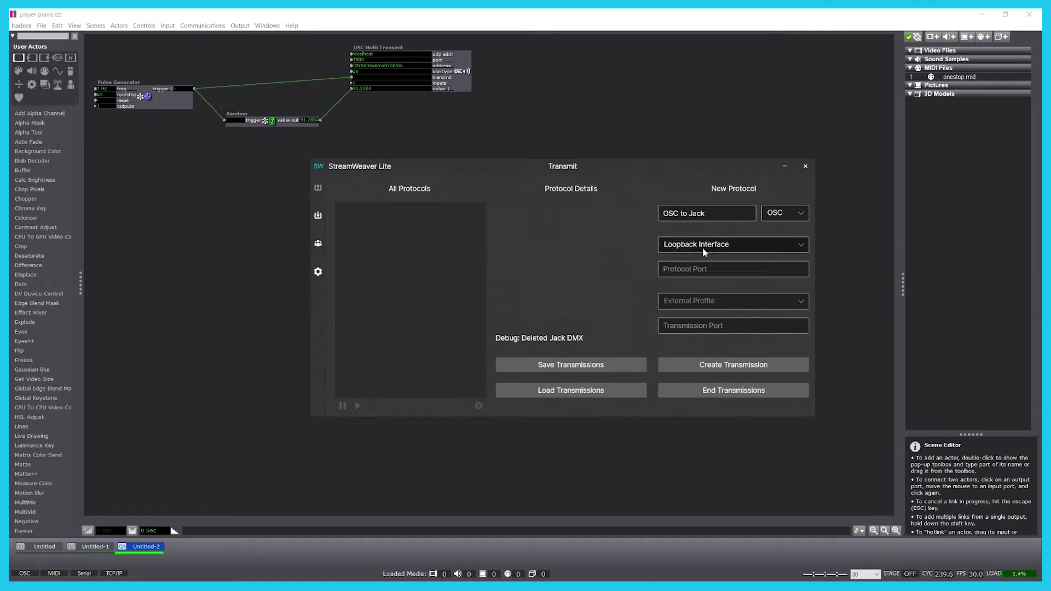
pyautogui.click(705, 269)
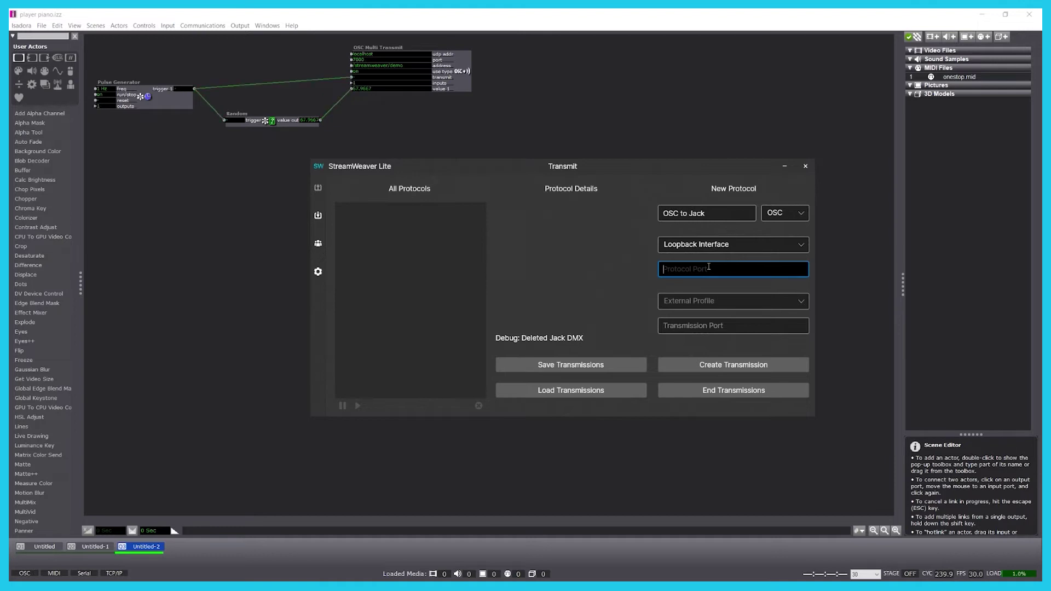
pyautogui.write('7000')
# Step: Send it to the remote external profile on port 5687 and create the transmission
pyautogui.click(687, 306)
pyautogui.click(689, 320)
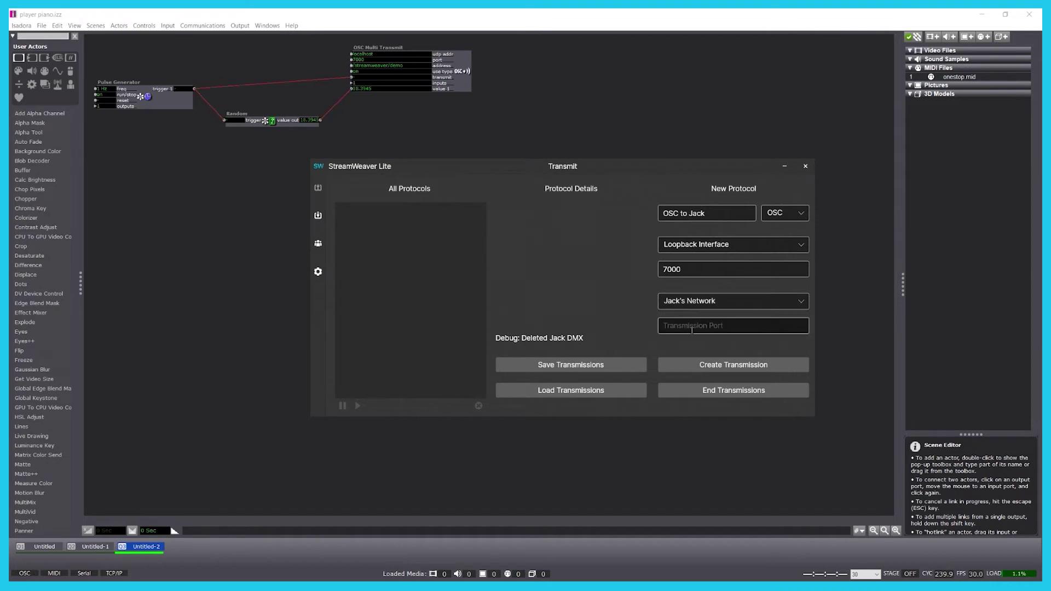
pyautogui.click(691, 328)
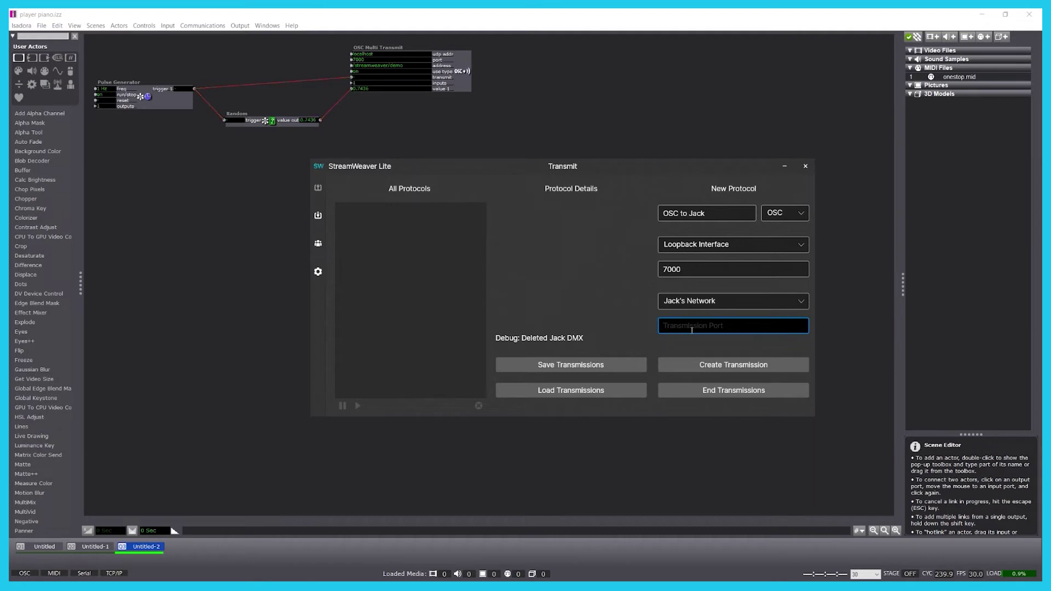
pyautogui.write('5687')
pyautogui.click(731, 366)
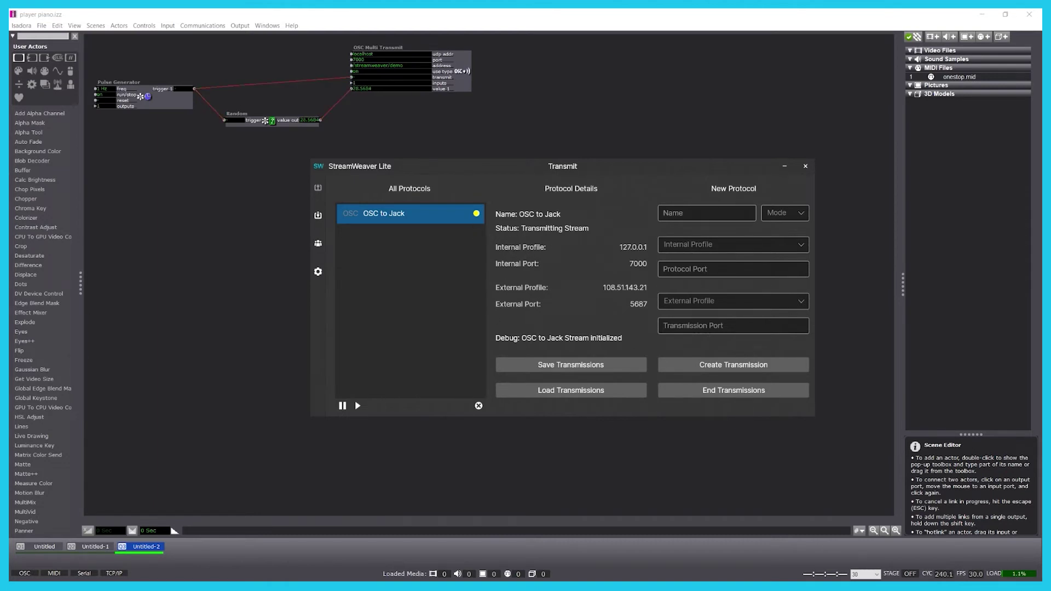
pyautogui.hotkey('alt', 'Tab')
# Step: On the second computer, create an external profile for the sender's network with its pasted public IP
pyautogui.doubleClick(632, 12)
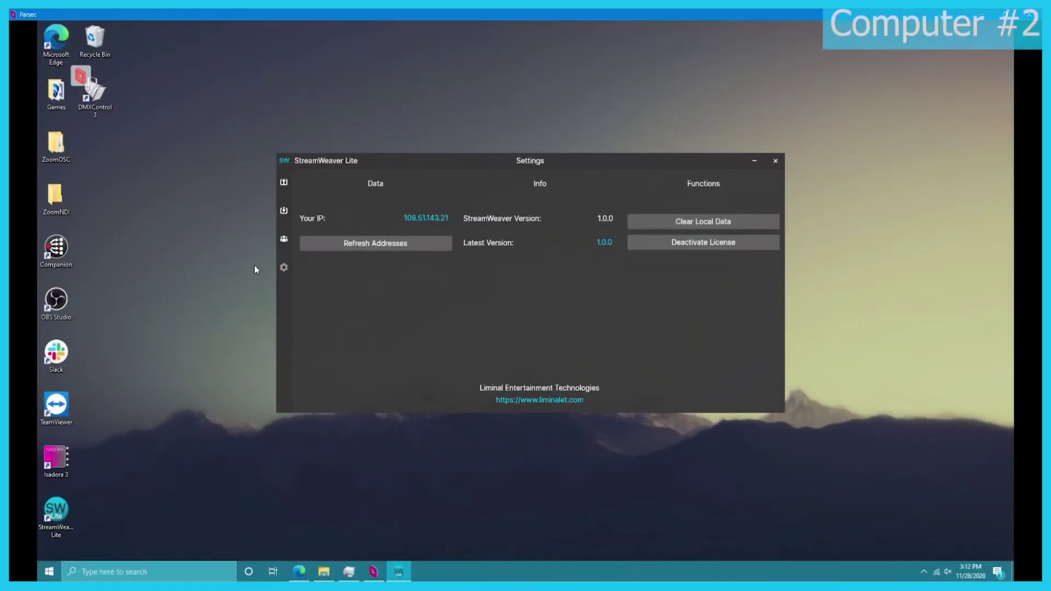
pyautogui.click(283, 239)
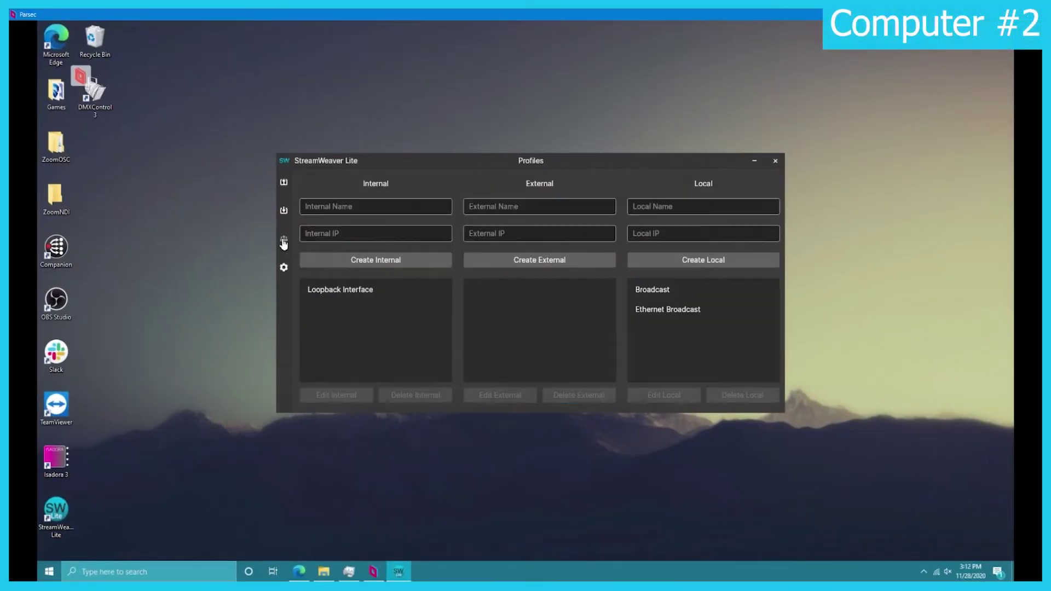
pyautogui.click(517, 205)
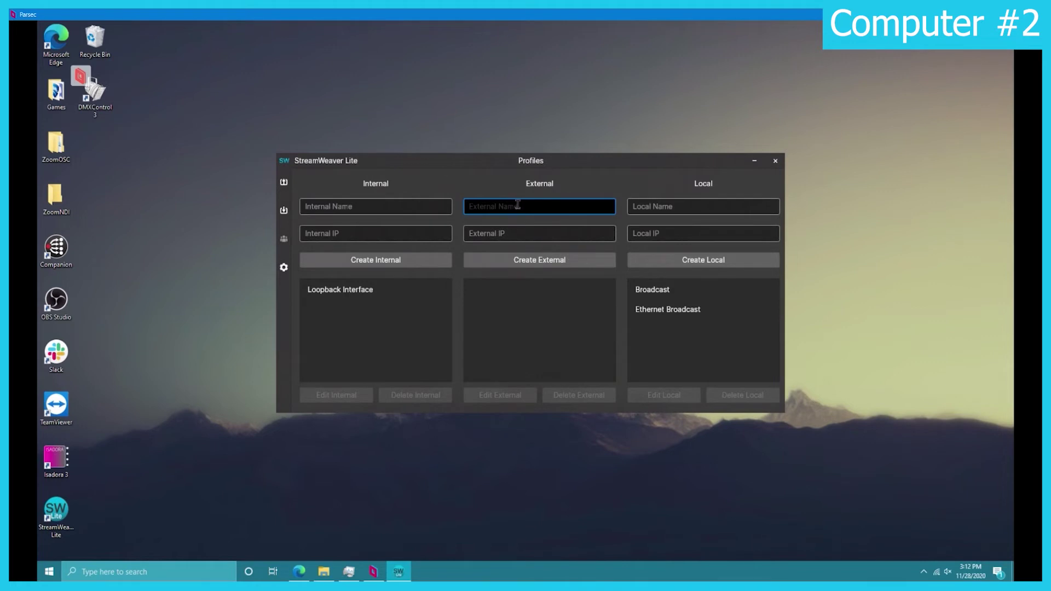
pyautogui.write('J')
pyautogui.write("ll's Network")
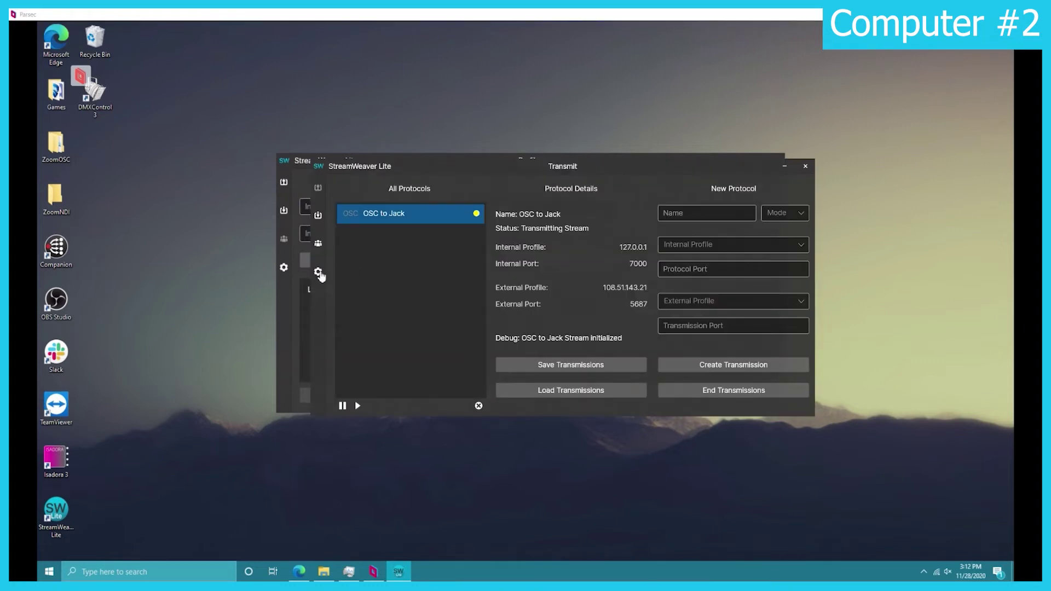
pyautogui.click(321, 275)
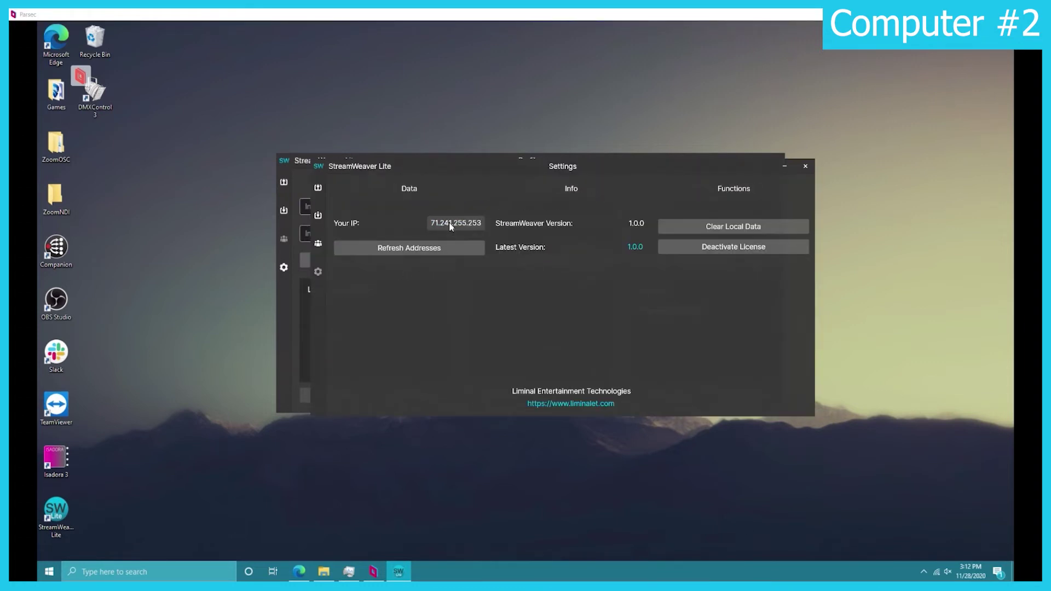
pyautogui.click(319, 189)
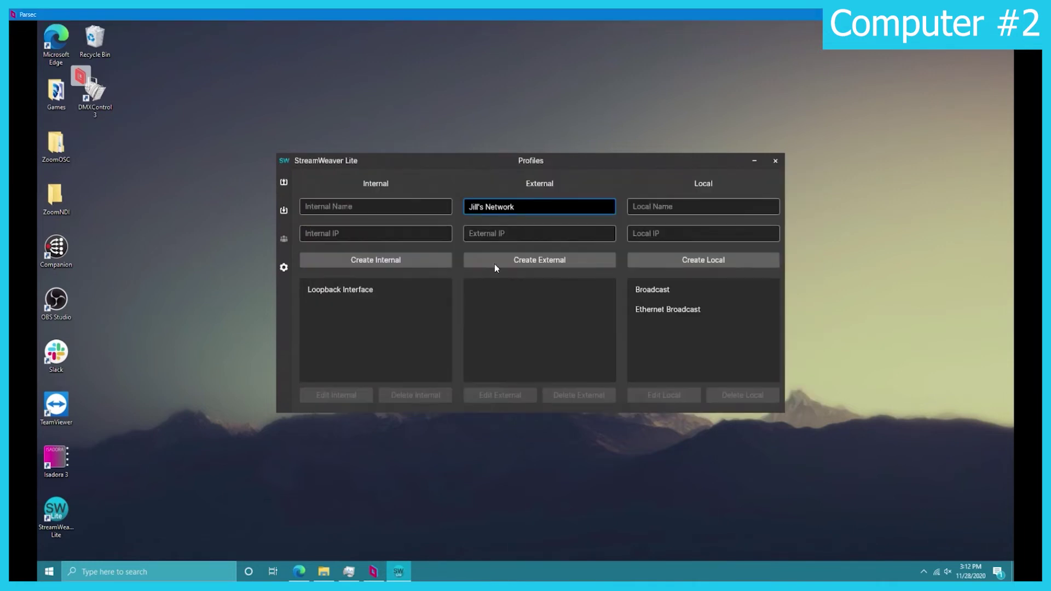
pyautogui.click(499, 233)
pyautogui.write('71.161.255.252')
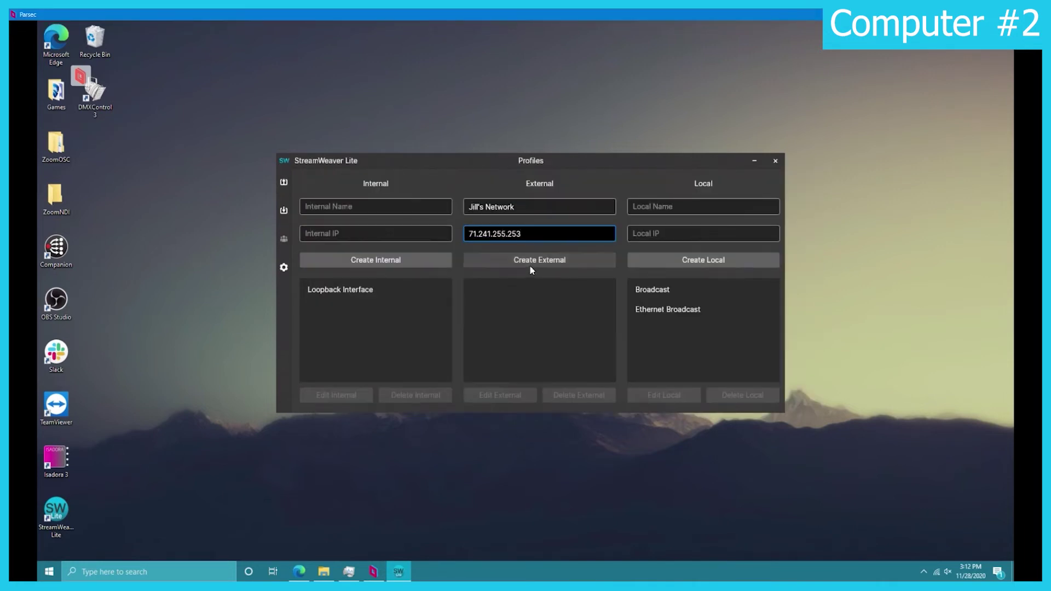
pyautogui.click(530, 262)
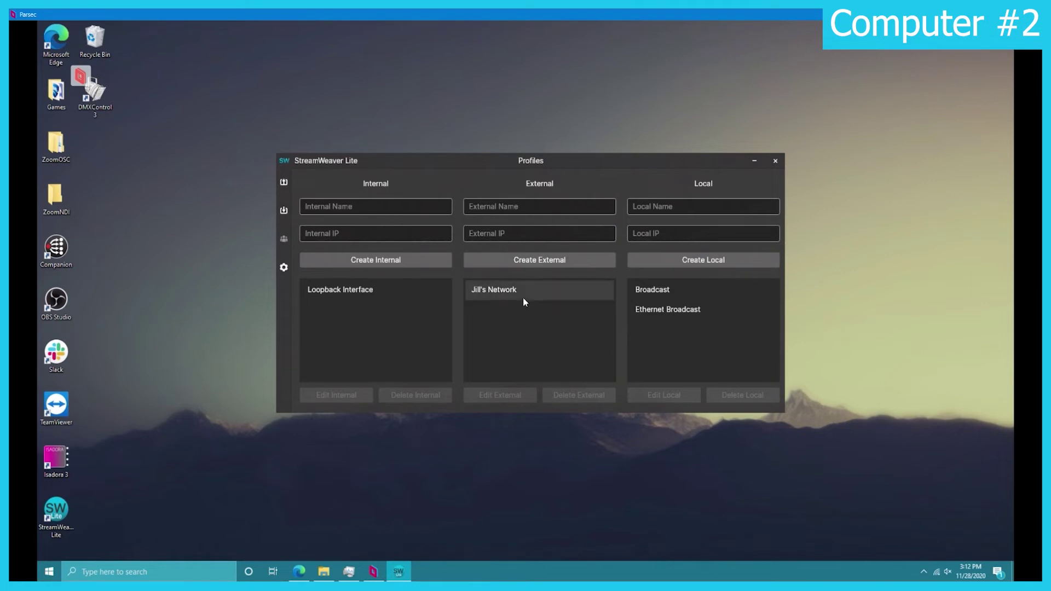
# Step: Start a receive protocol named for the sender, in OSC mode from the sender's network profile on port 5687
pyautogui.click(285, 213)
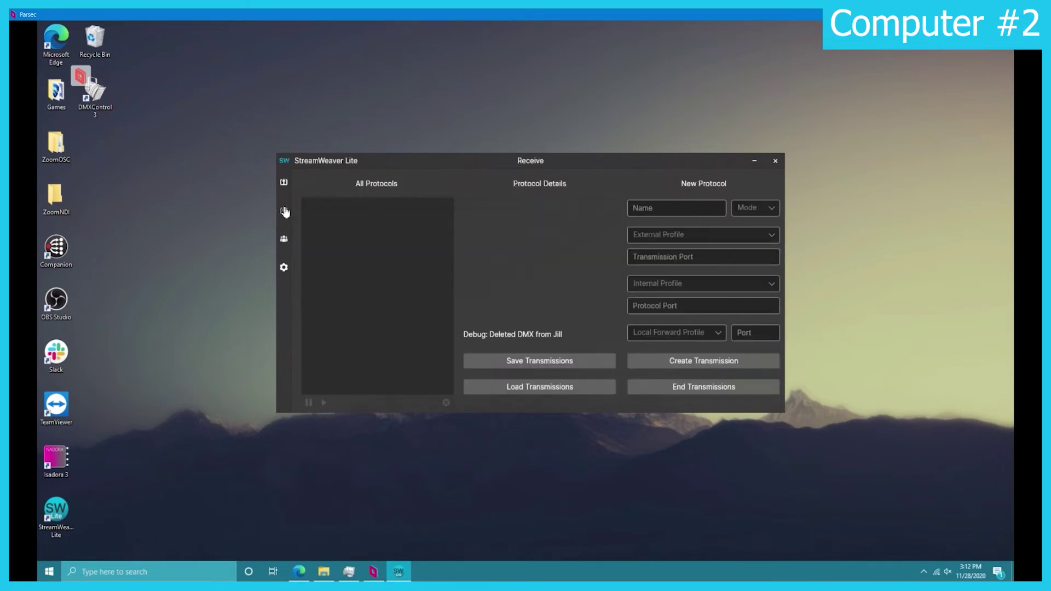
pyautogui.click(679, 207)
pyautogui.write('O')
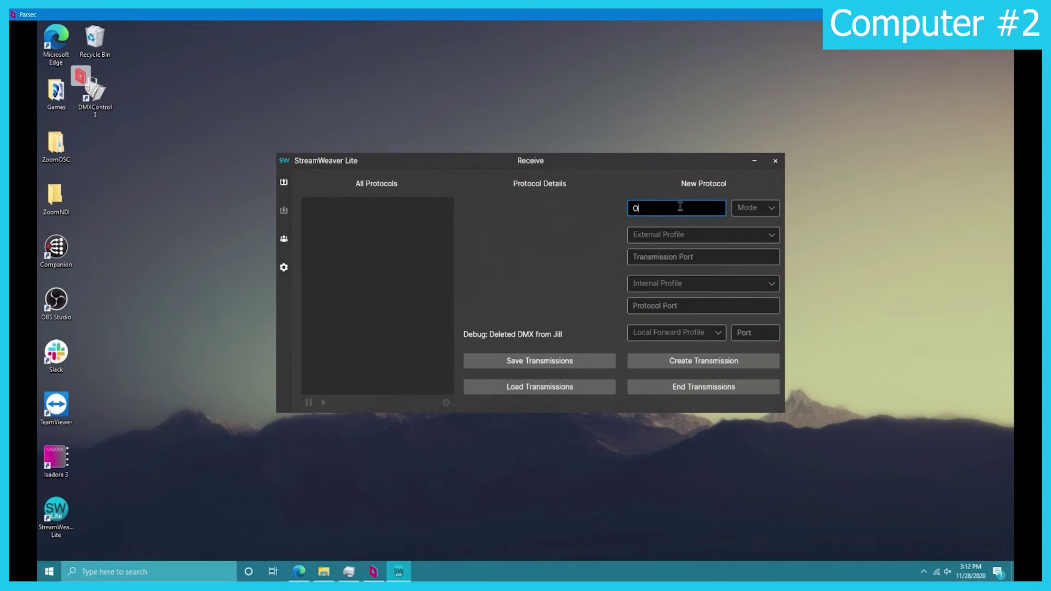
pyautogui.write('SC from Jill')
pyautogui.click(754, 207)
pyautogui.click(753, 255)
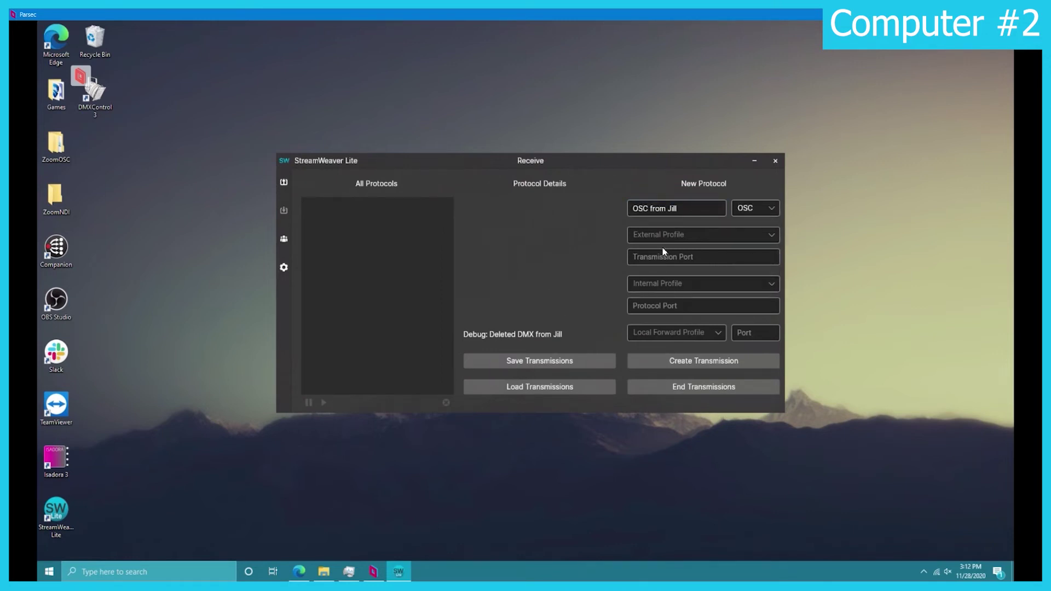
pyautogui.click(668, 236)
pyautogui.click(656, 258)
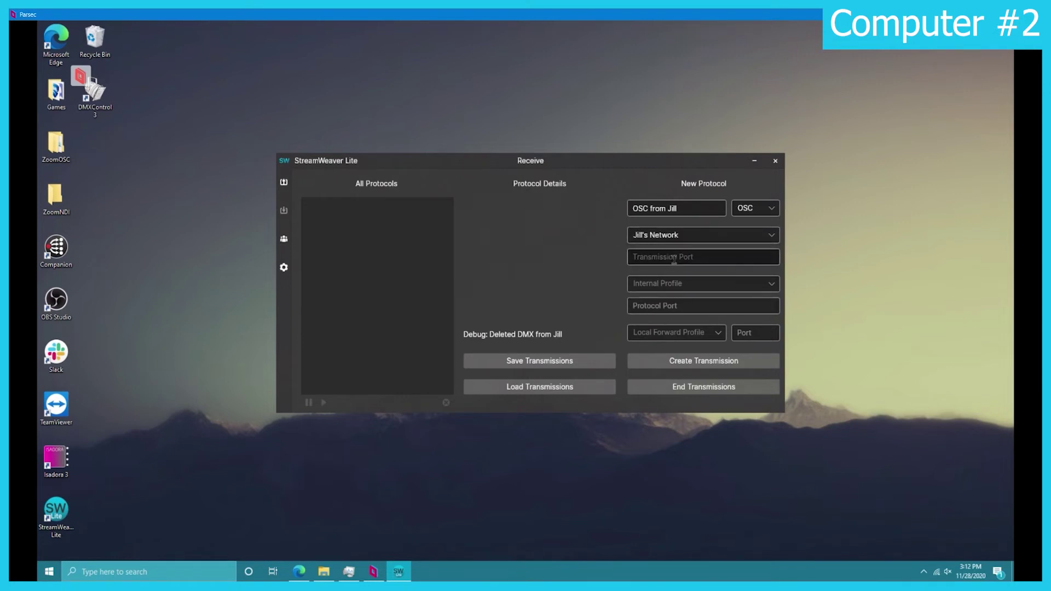
pyautogui.click(657, 259)
pyautogui.moveTo(752, 14); pyautogui.dragTo(577, 389)
pyautogui.doubleClick(578, 394)
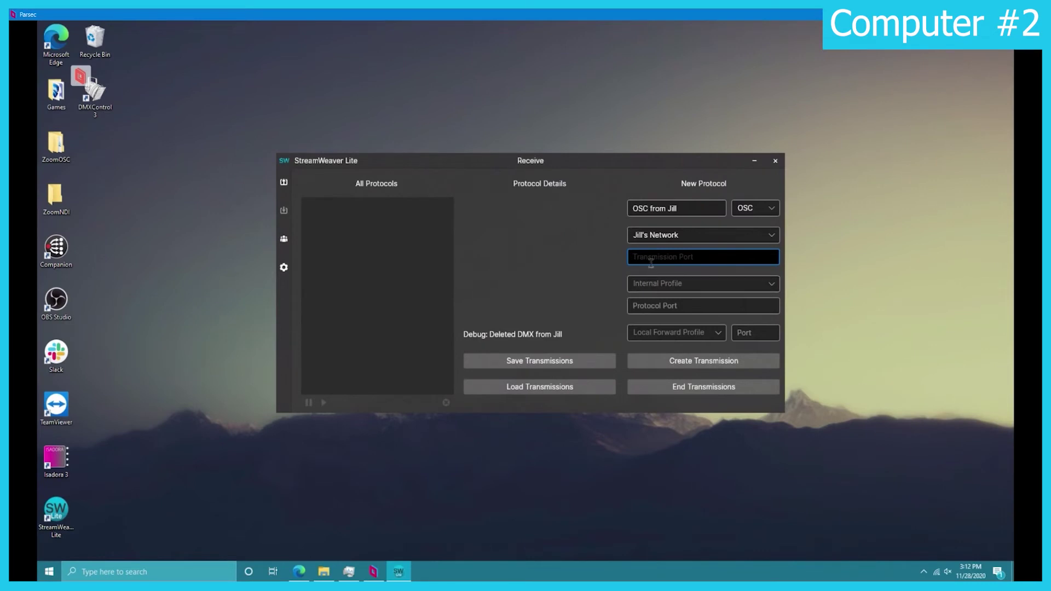
pyautogui.write('5687')
# Step: Forward it to Loopback Interface port 1234, create it, and view its connection details
pyautogui.click(696, 287)
pyautogui.click(682, 300)
pyautogui.click(681, 300)
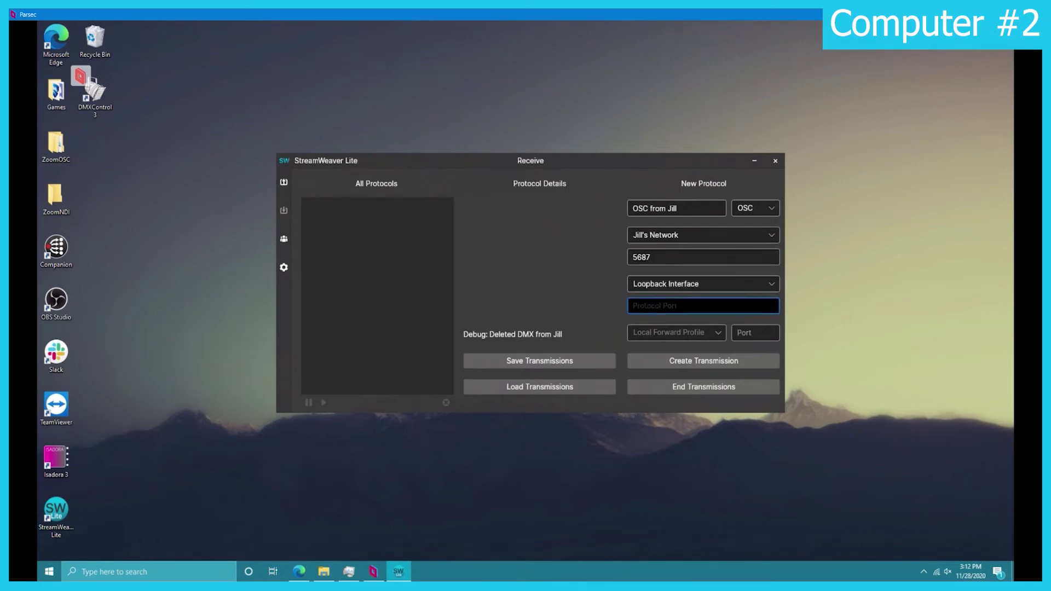
pyautogui.write('1234')
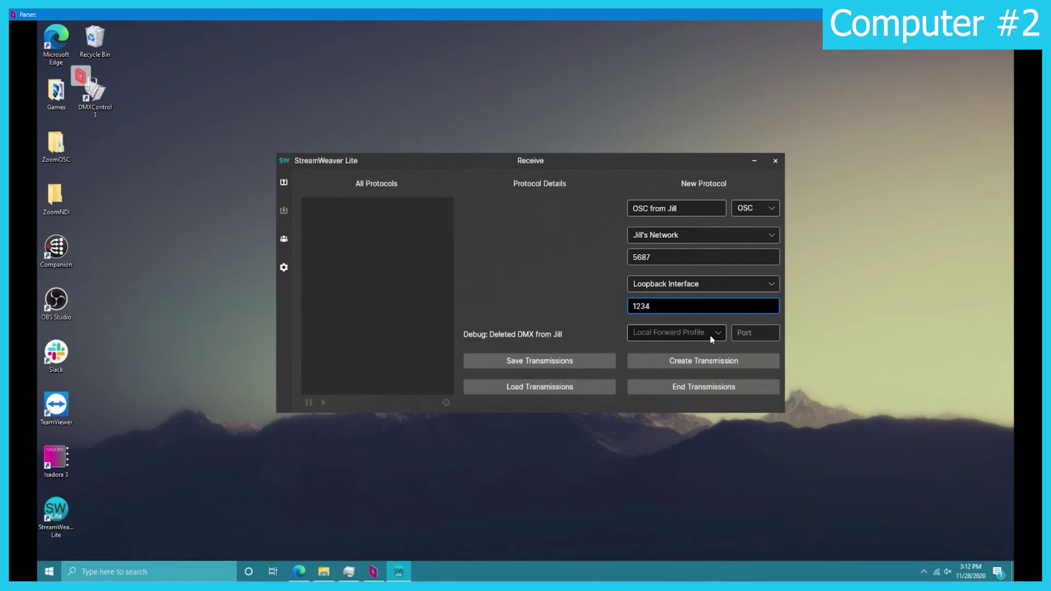
pyautogui.click(706, 363)
pyautogui.click(375, 214)
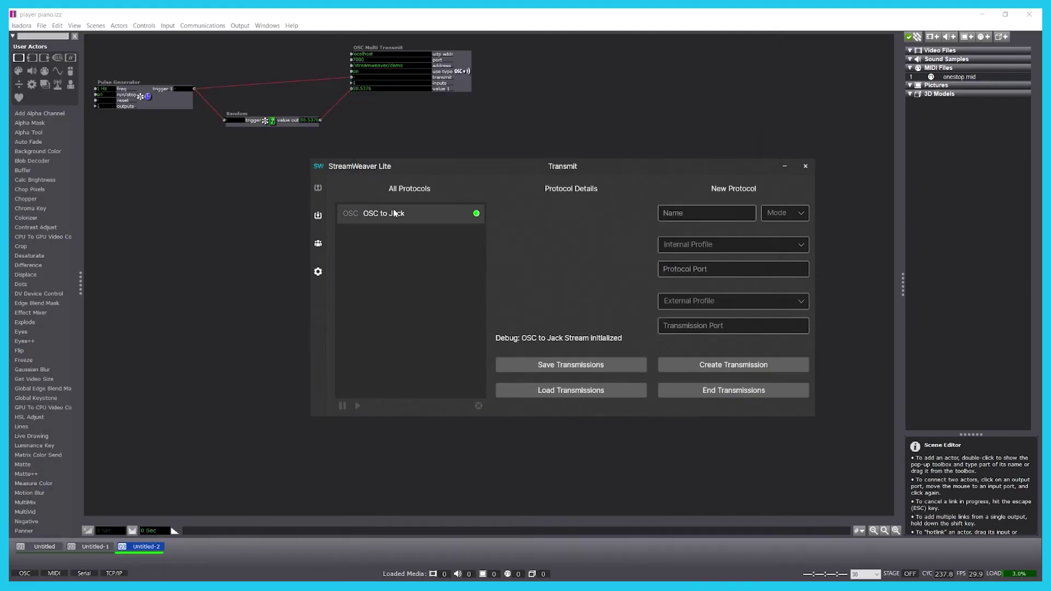
# Step: Confirm the outgoing OSC stream shows target connected, then launch Isadora 3 on the remote computer
pyautogui.click(393, 214)
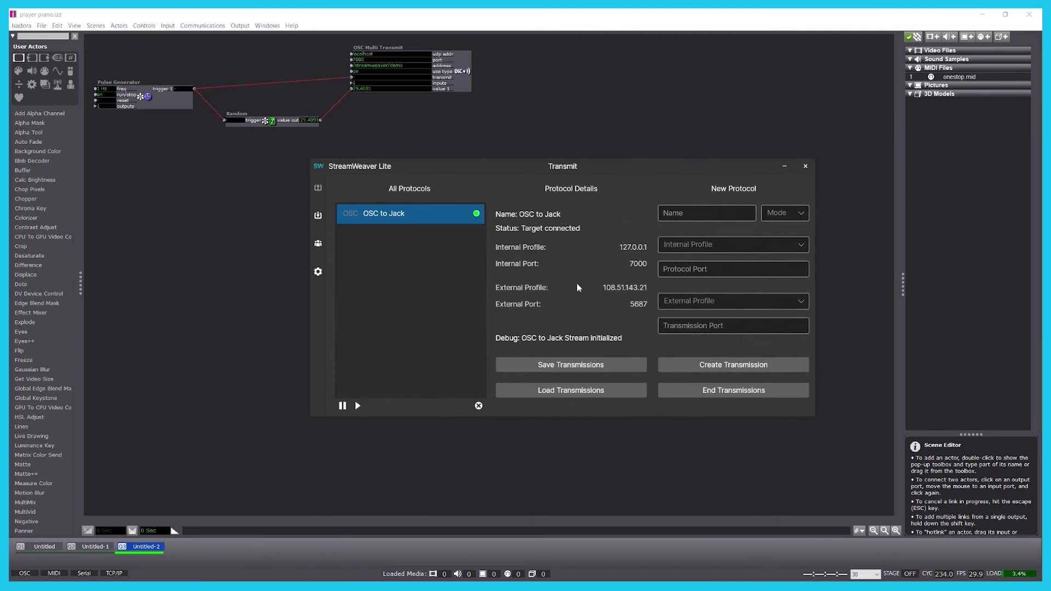
pyautogui.hotkey('alt', 'Tab')
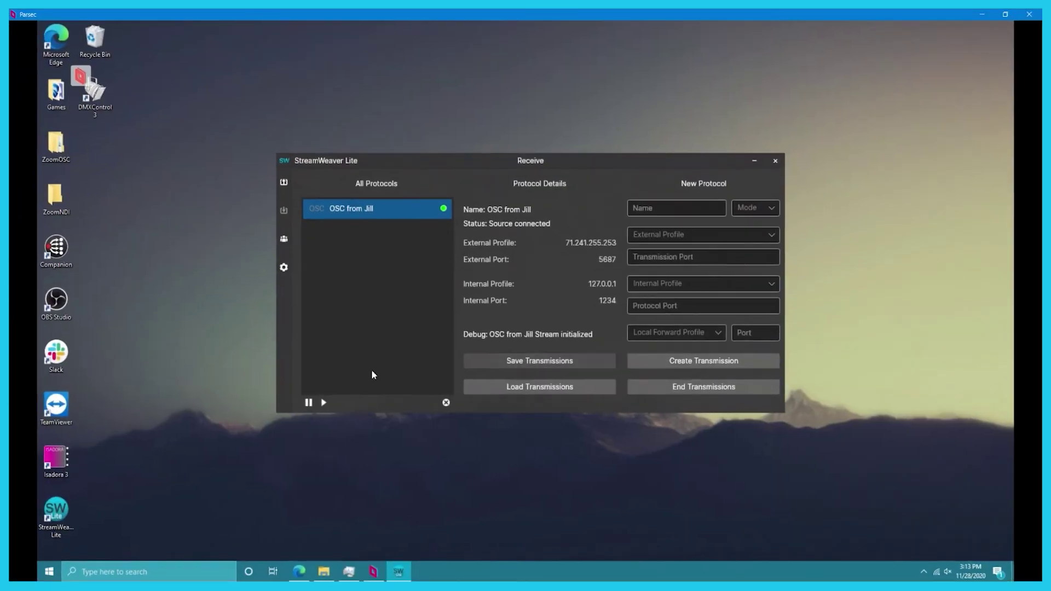
pyautogui.doubleClick(55, 458)
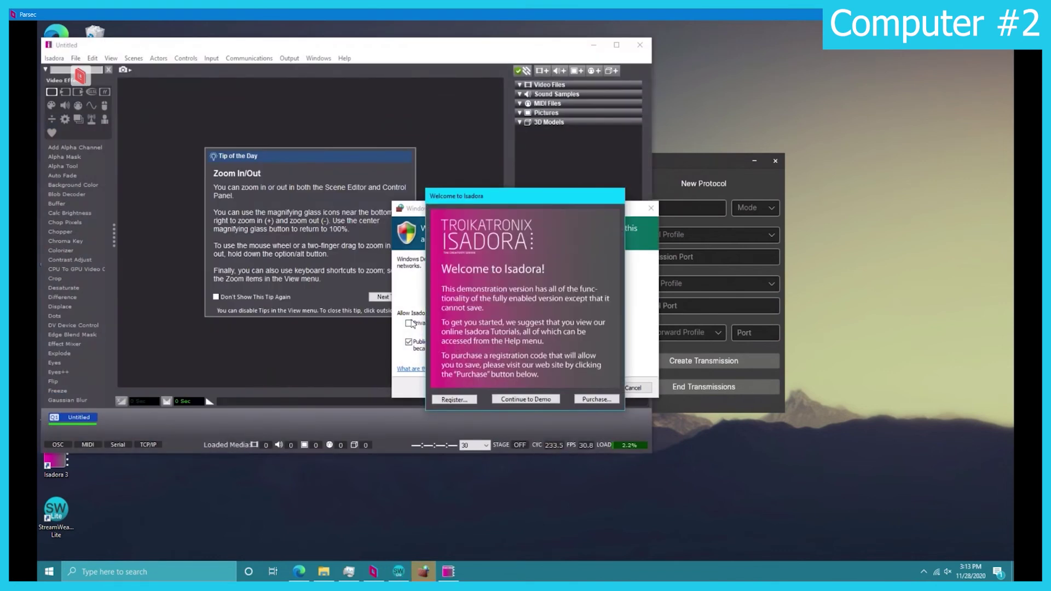
# Step: Allow Isadora private-network access, continue in demo mode, and dismiss the warning and tip of the day
pyautogui.click(408, 323)
pyautogui.click(582, 388)
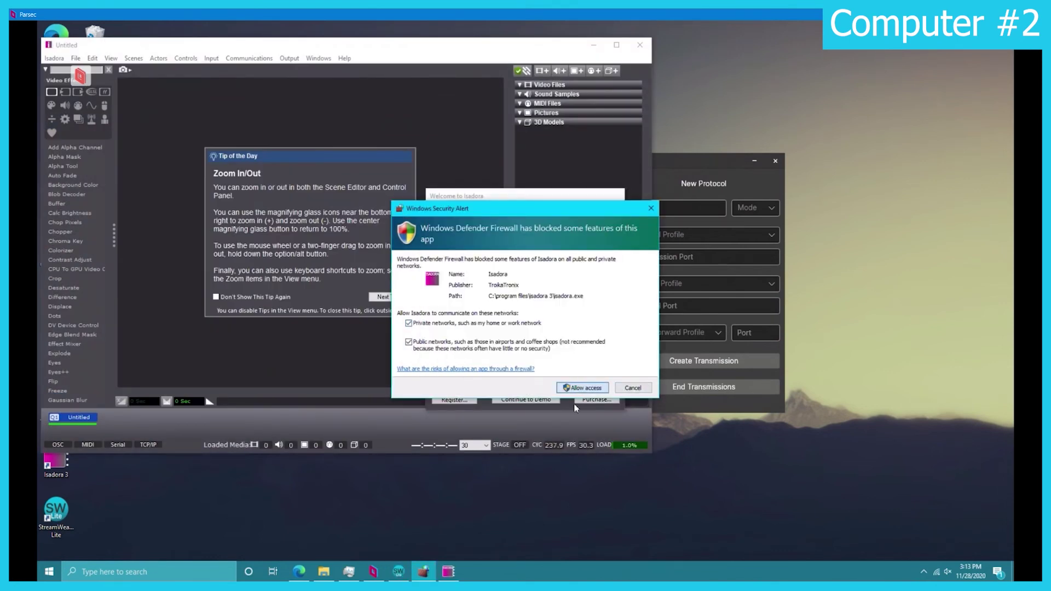
pyautogui.click(526, 399)
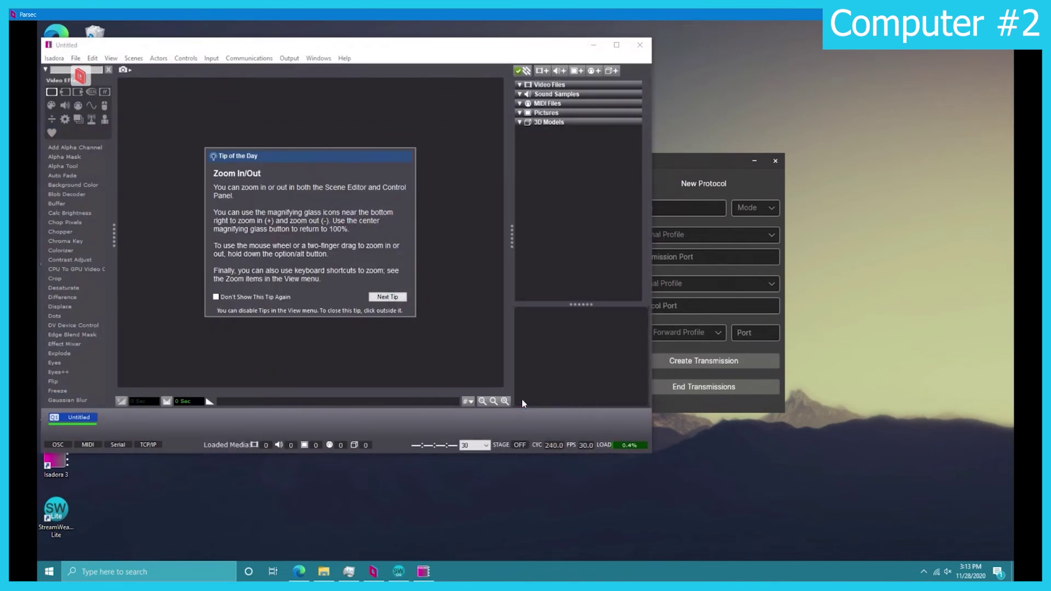
pyautogui.click(418, 341)
pyautogui.click(438, 218)
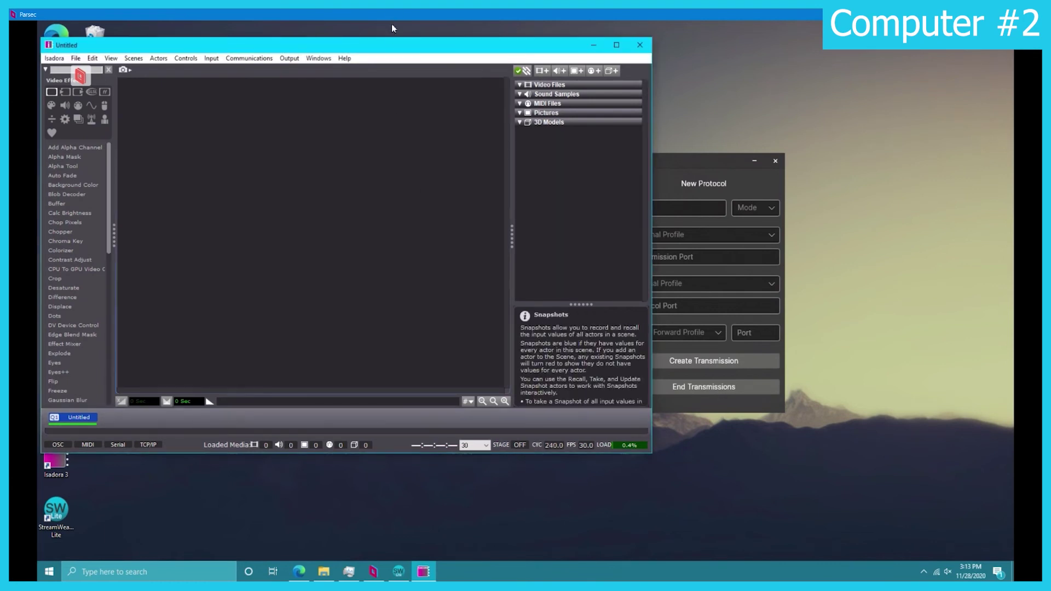
pyautogui.moveTo(394, 44); pyautogui.dragTo(560, 92)
# Step: Turn on Auto-Detect Input in Communications > Stream Setup
pyautogui.click(405, 107)
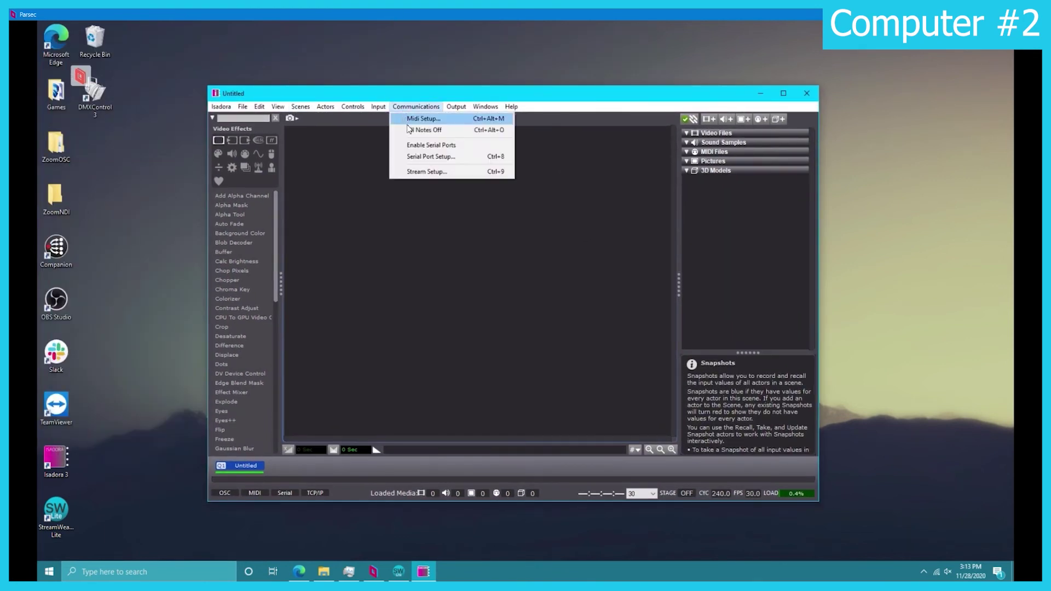
pyautogui.click(431, 169)
pyautogui.click(524, 172)
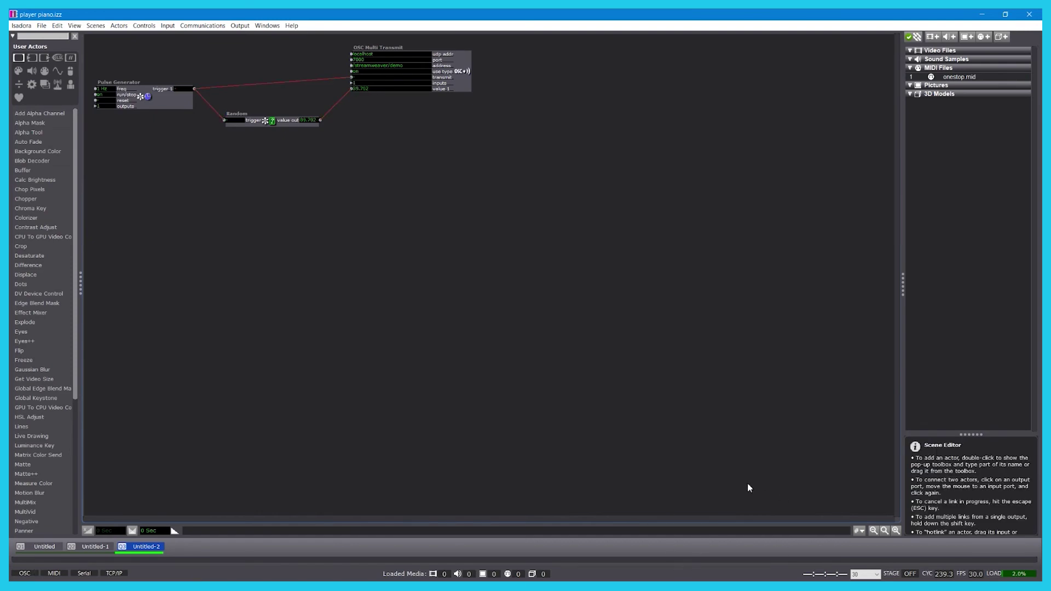
# Step: Switch to the remote screen to watch live values arriving at /streamweaver/demo
pyautogui.hotkey('alt', 'Tab')
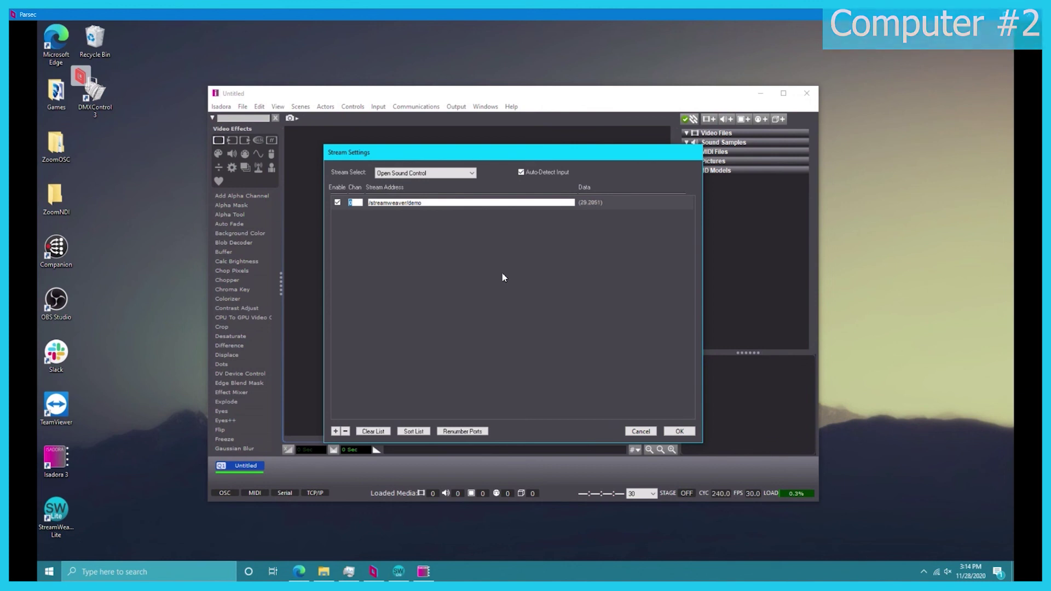
# Step: Close Isadora's Stream Settings with OK and bring forward StreamWeaver's receive window showing source connected
pyautogui.click(398, 571)
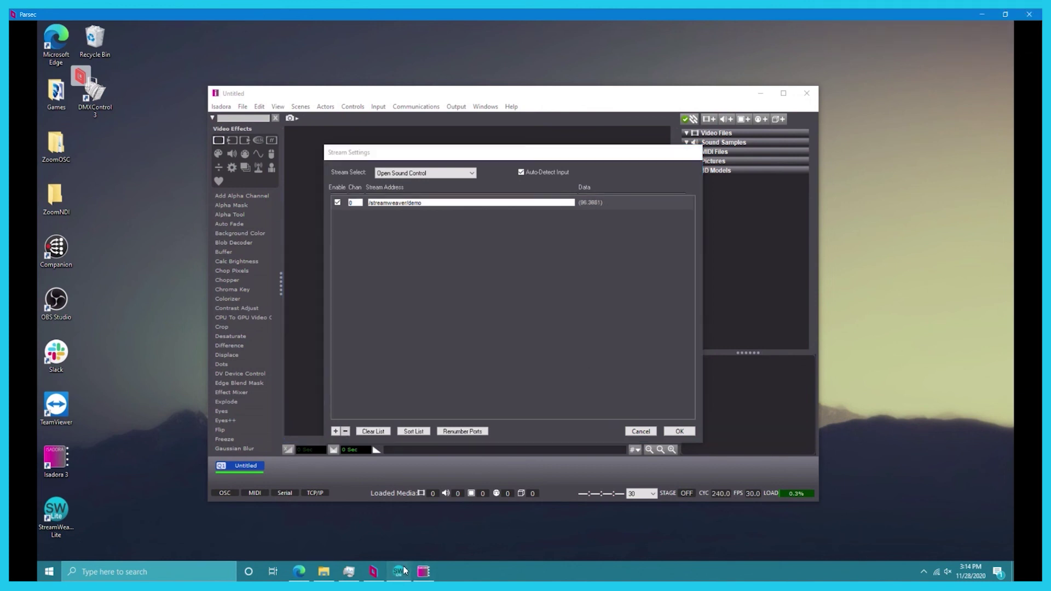
pyautogui.click(680, 430)
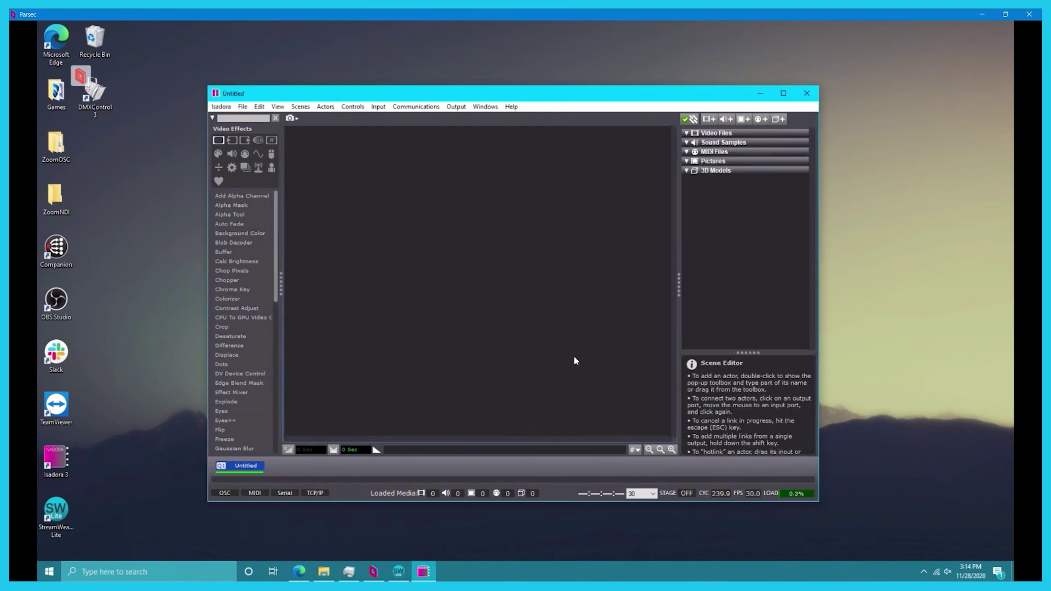
pyautogui.click(398, 572)
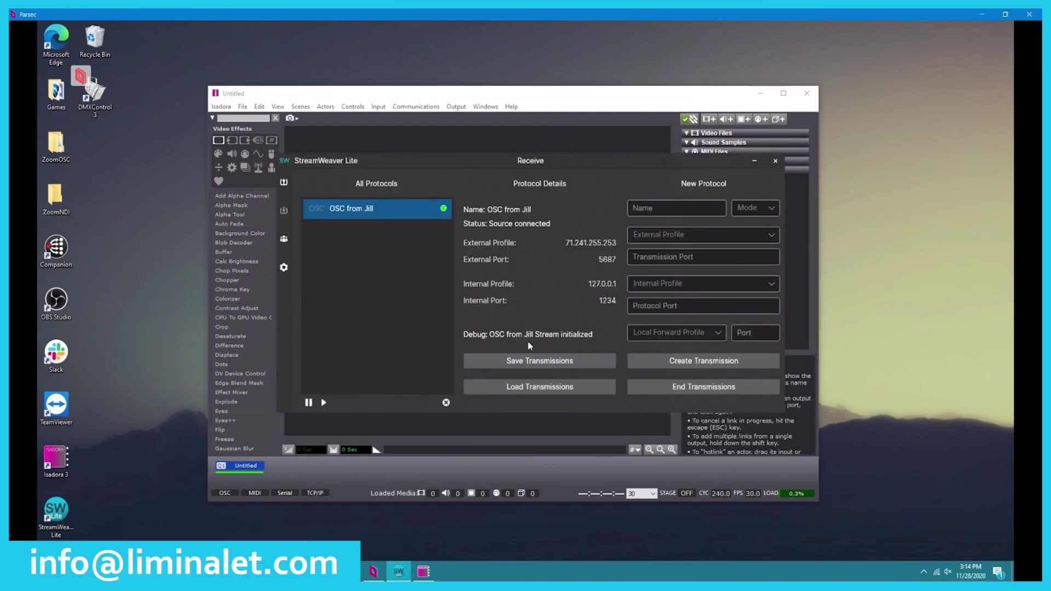